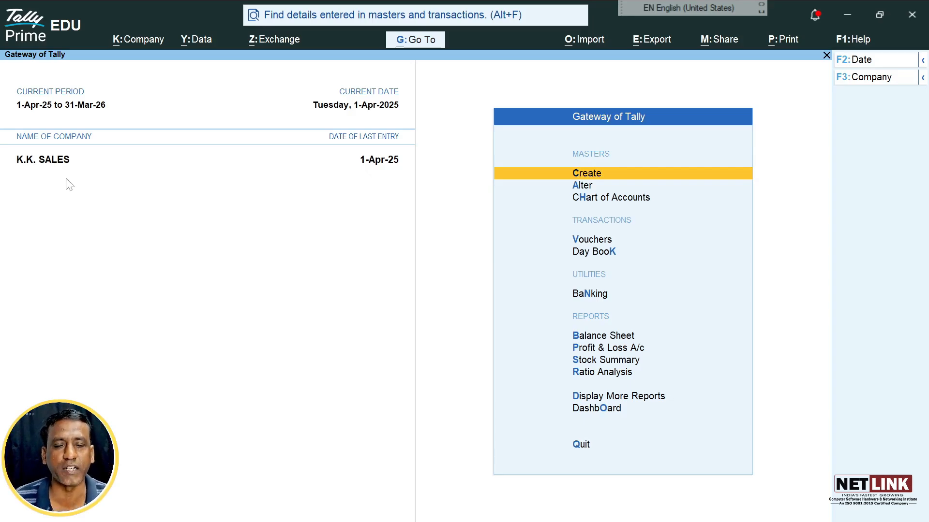
Start creating a scheduled backup and browse to the D:\ drive for its backup location
left_click(196, 40)
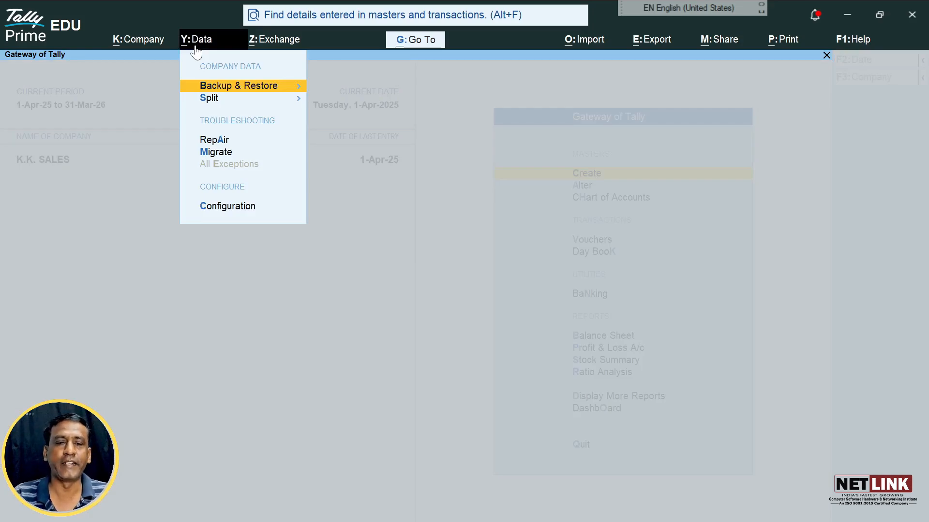
left_click(208, 90)
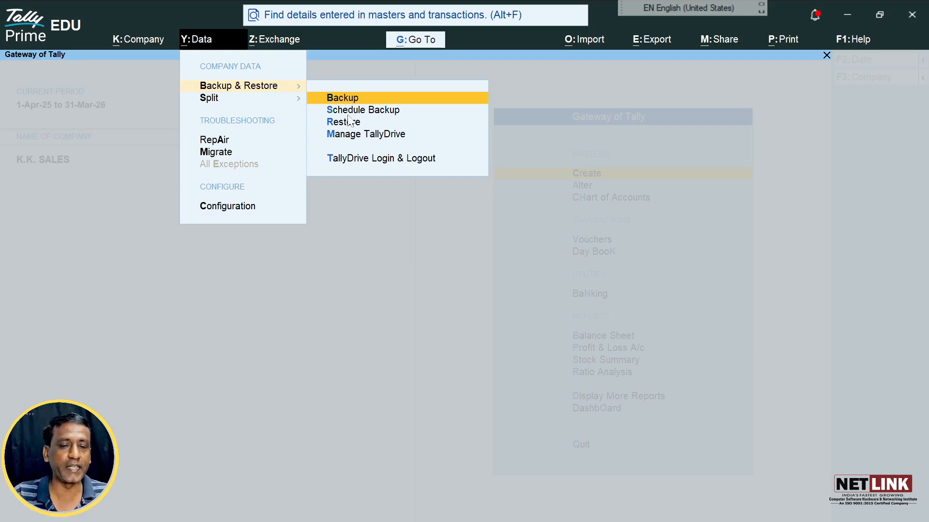
key("Return")
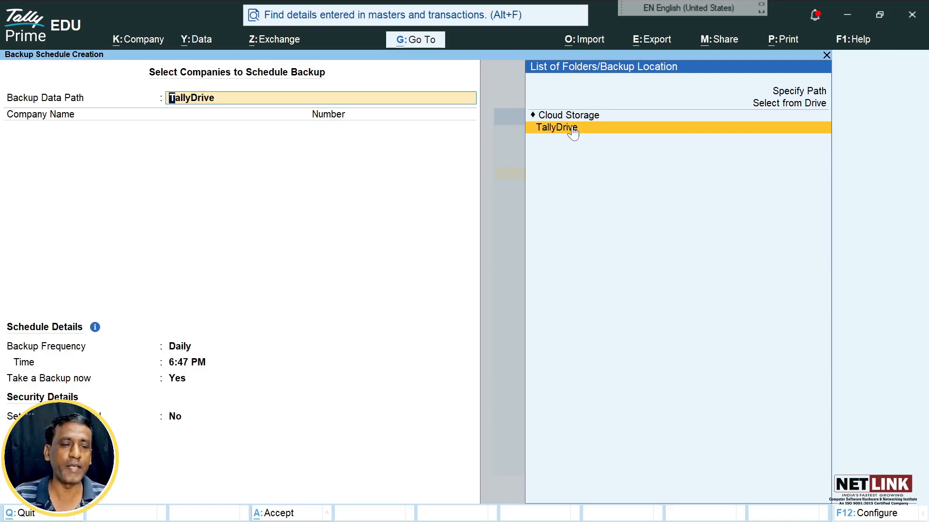
key("Up")
key("Up")
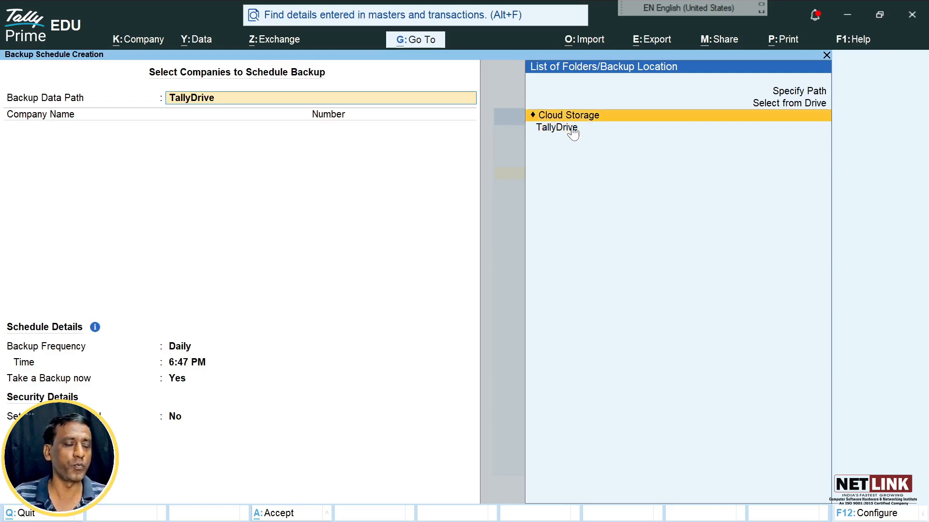
key("Up")
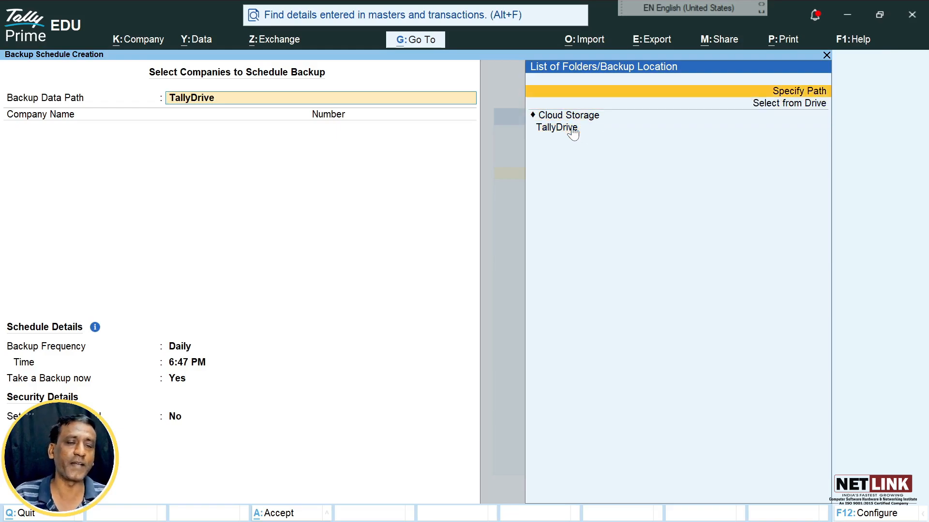
key("Down")
key("Return")
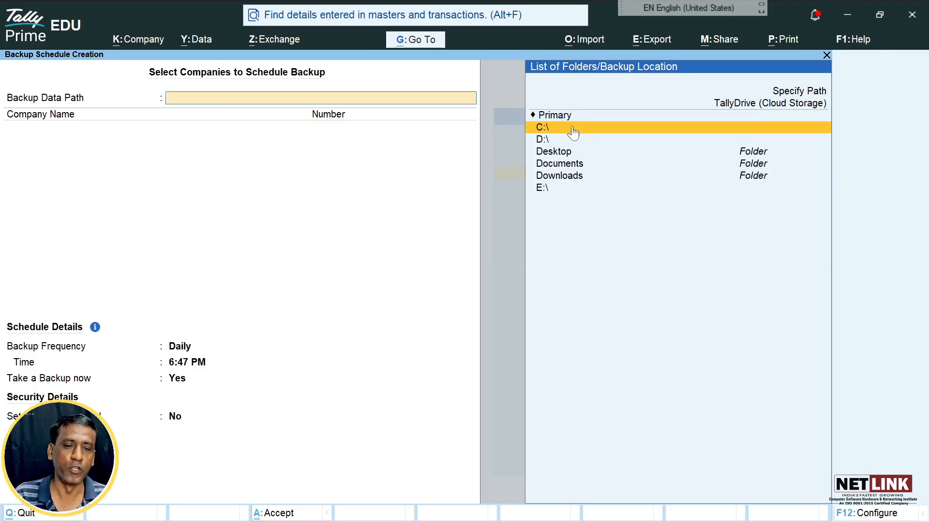
key("Down")
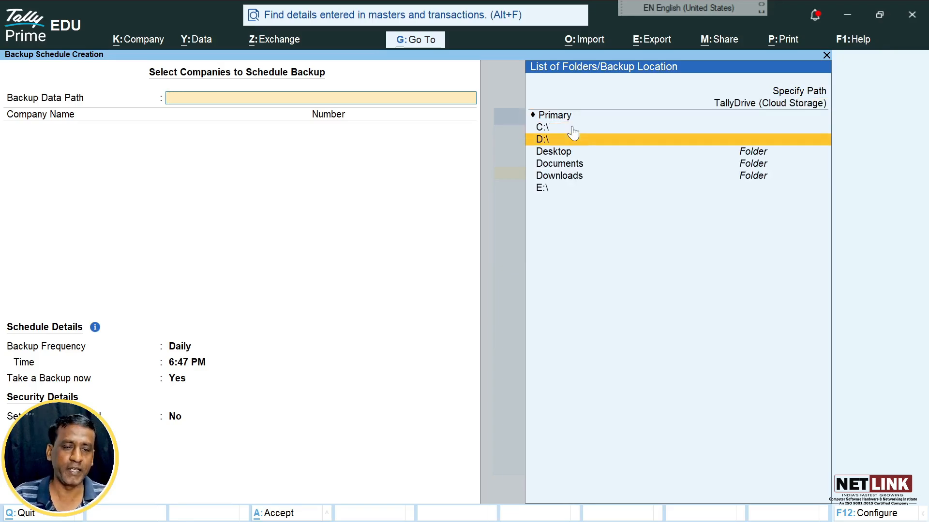
key("Return")
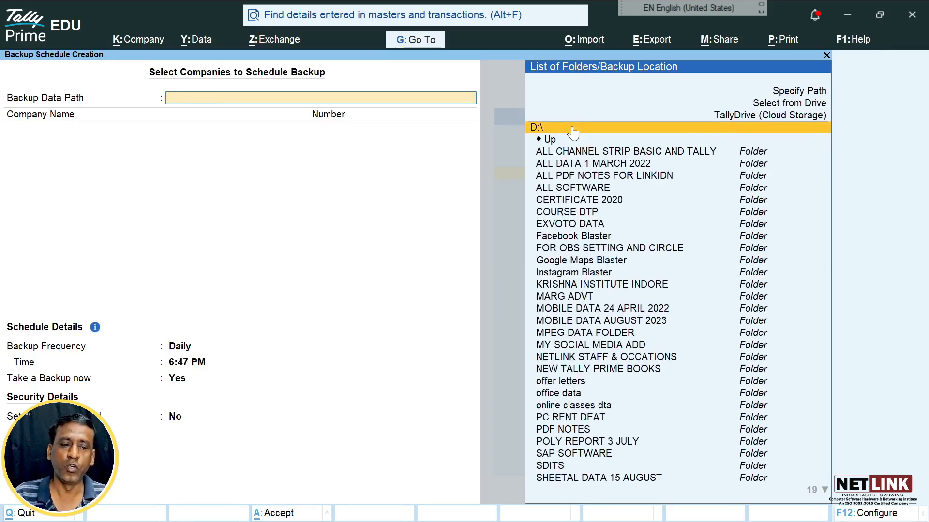
Specify D:\INDIA2026 as the backup data path for the schedule
key("Down")
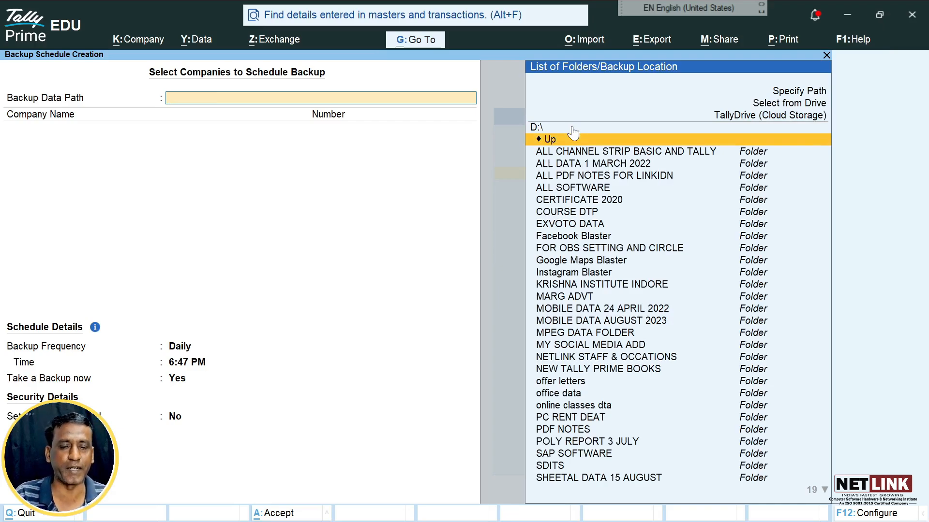
type("D")
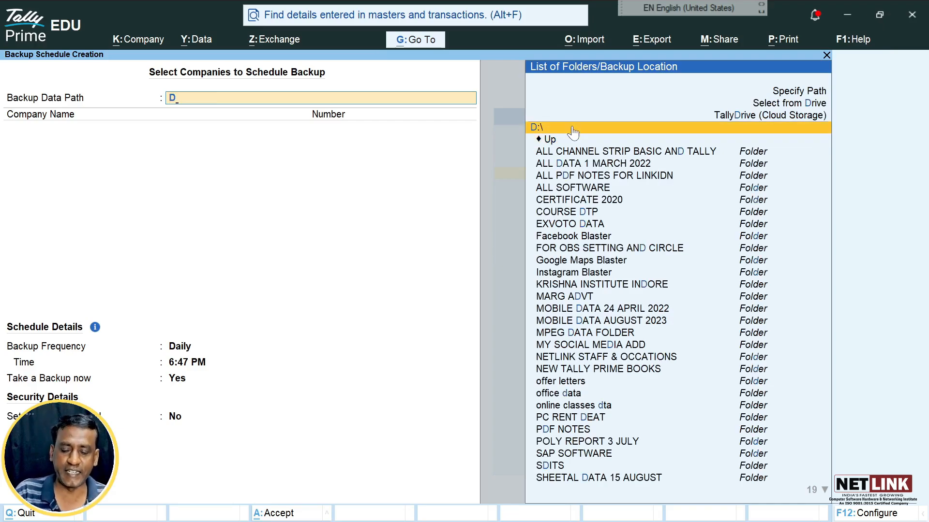
type(":\\INDIA2026")
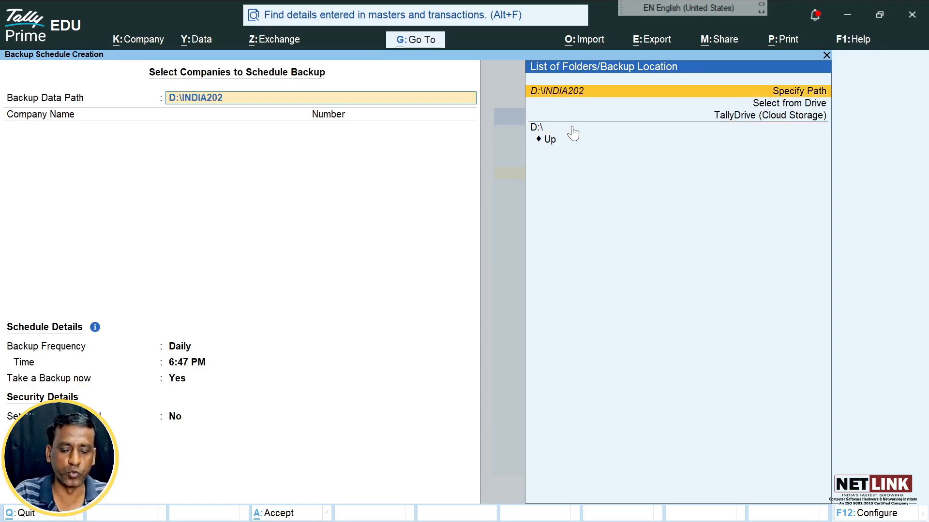
key("Return")
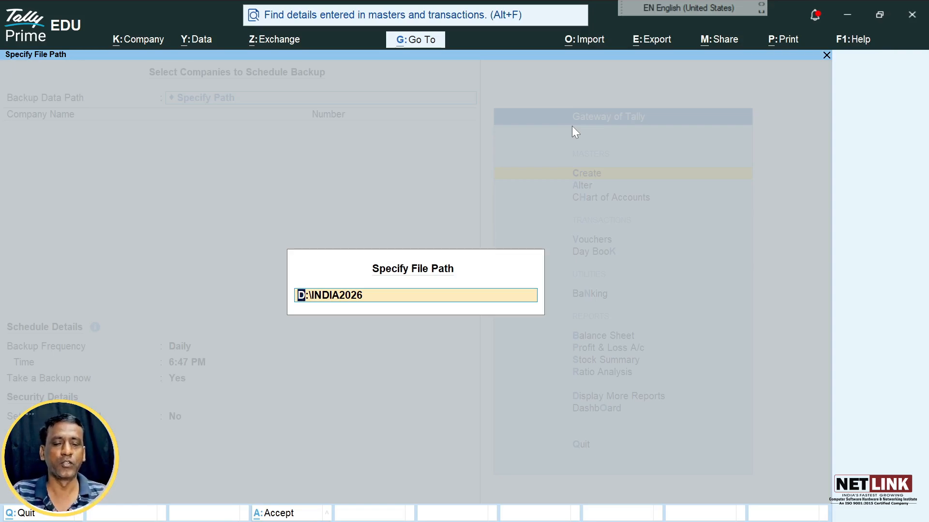
key("Return")
key("y")
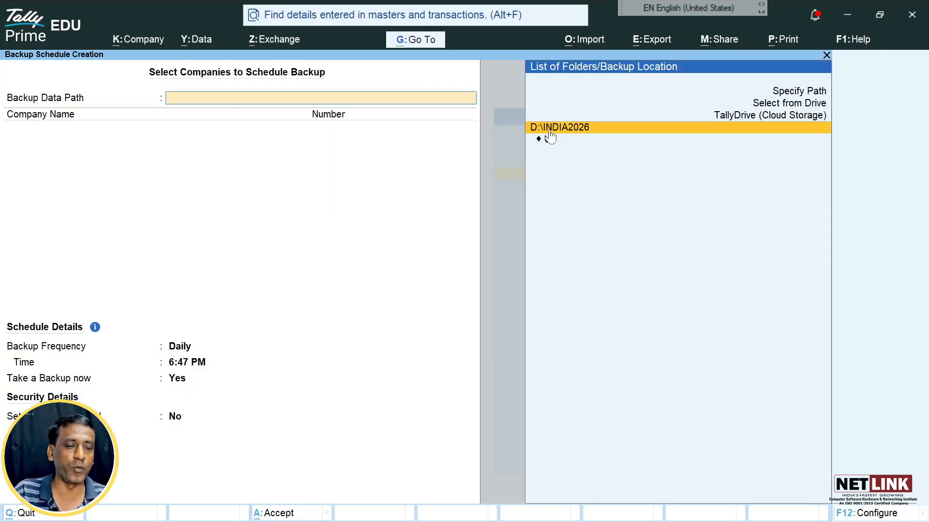
left_click(648, 128)
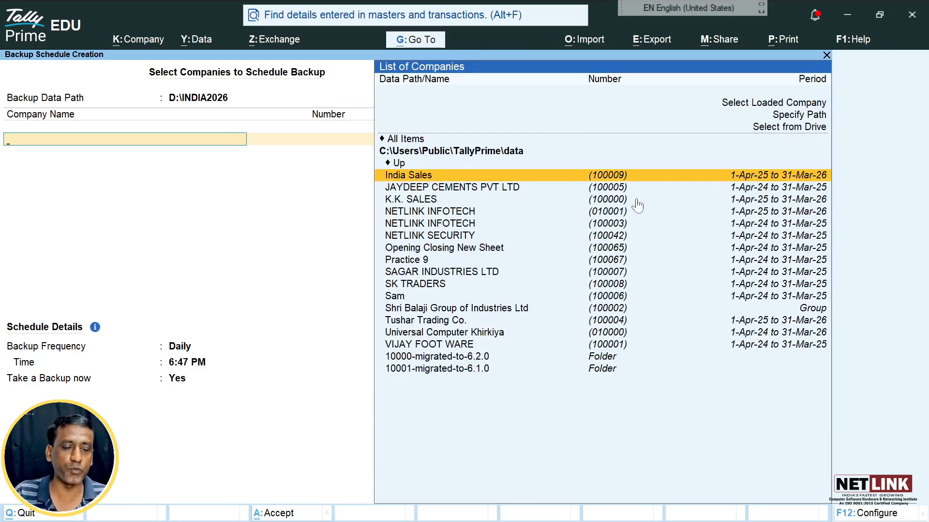
Add K.K. SALES as the only company in the backup schedule and end the company list
key("Down")
key("Down")
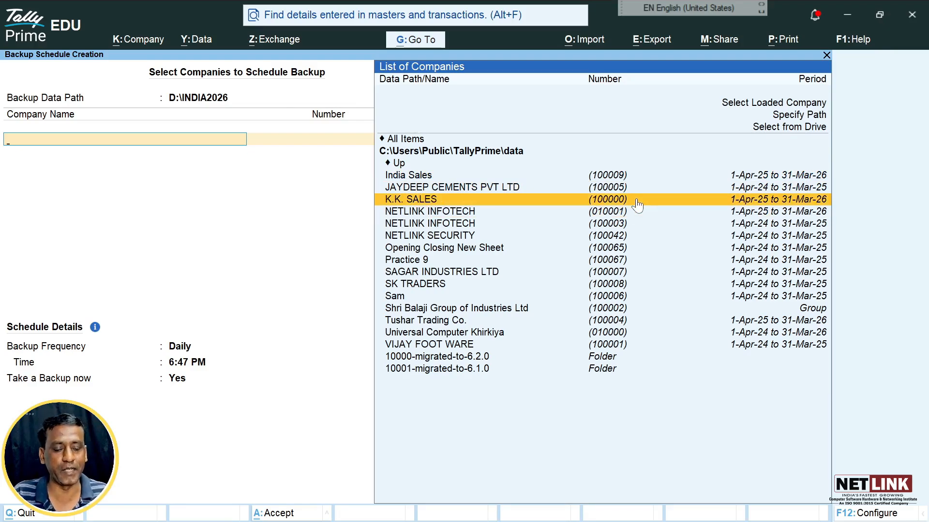
key("Return")
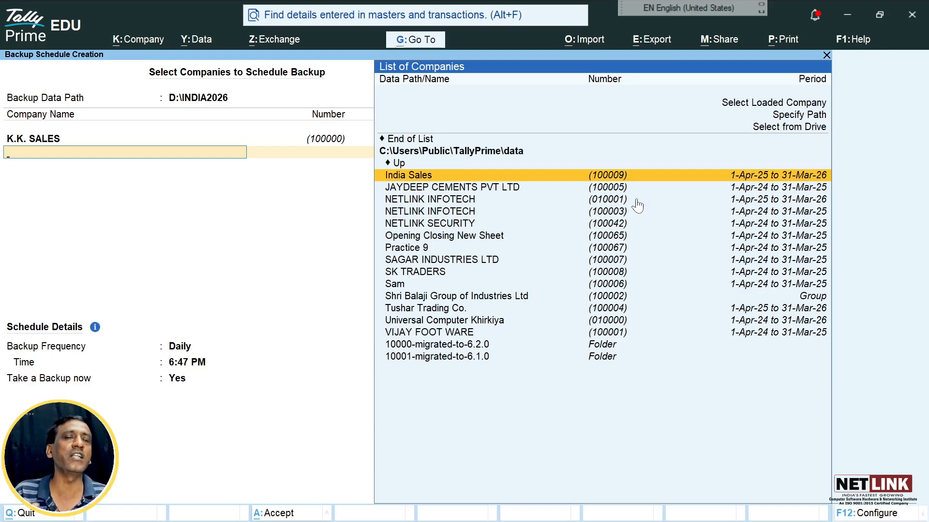
key("Up")
key("Up")
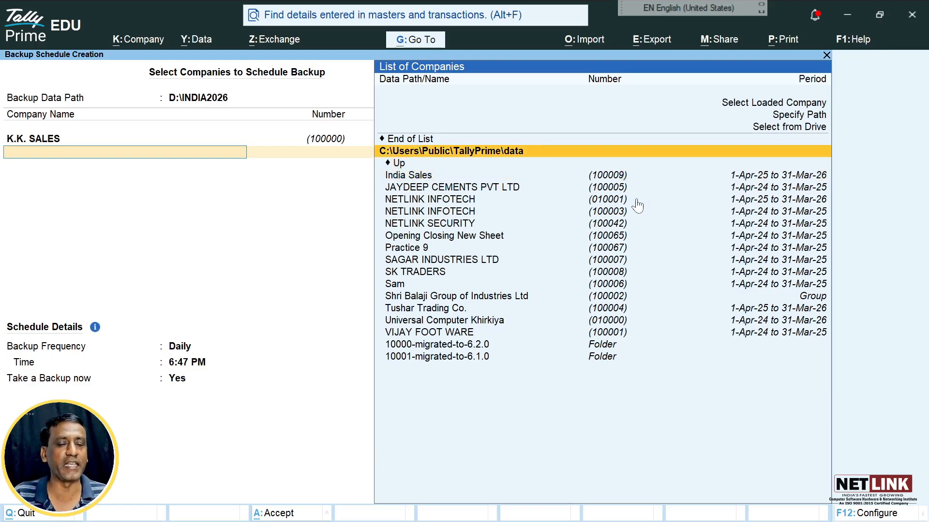
key("Up")
key("Return")
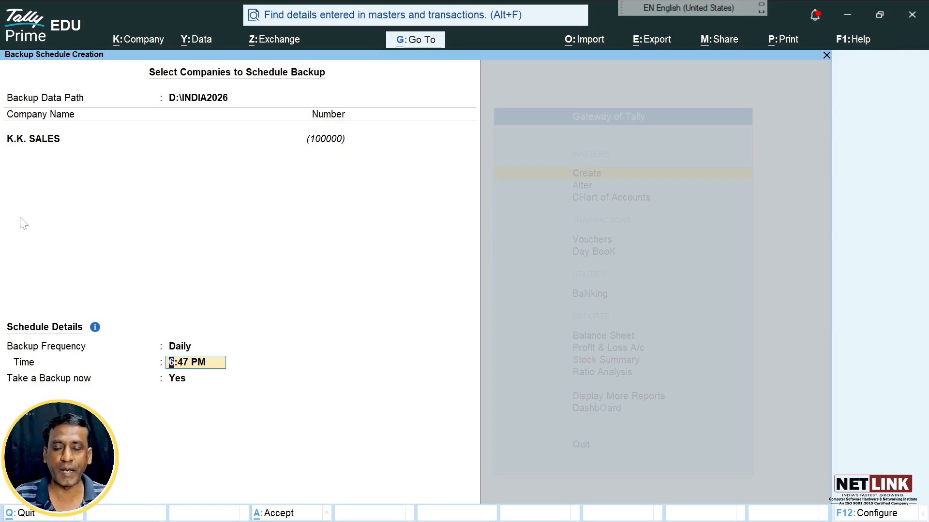
Review the available backup frequencies and choose Daily for the schedule
left_click(194, 347)
key("Up")
key("Down")
key("Down")
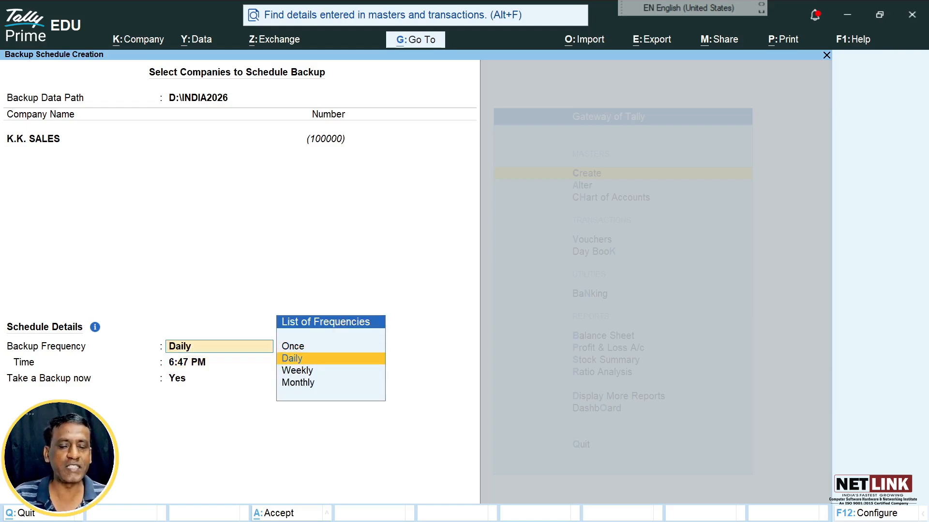
key("Down")
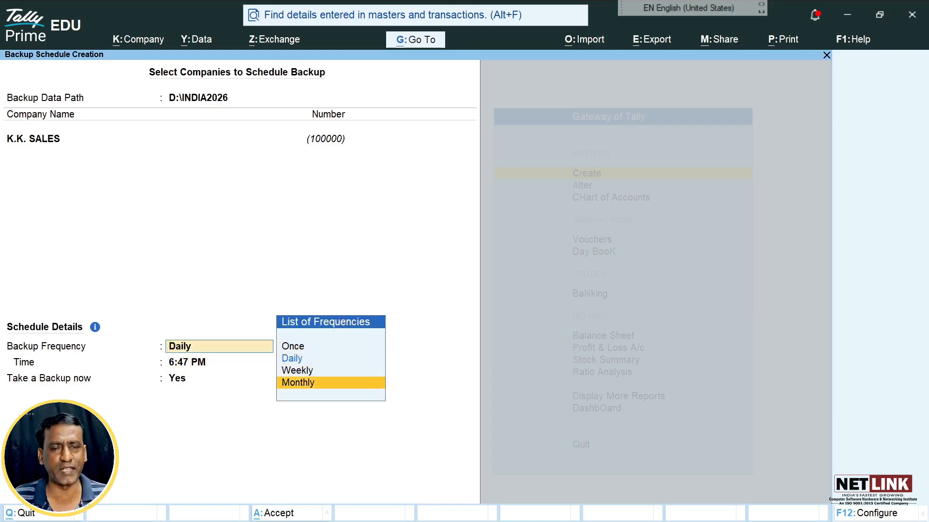
key("Up")
key("Up")
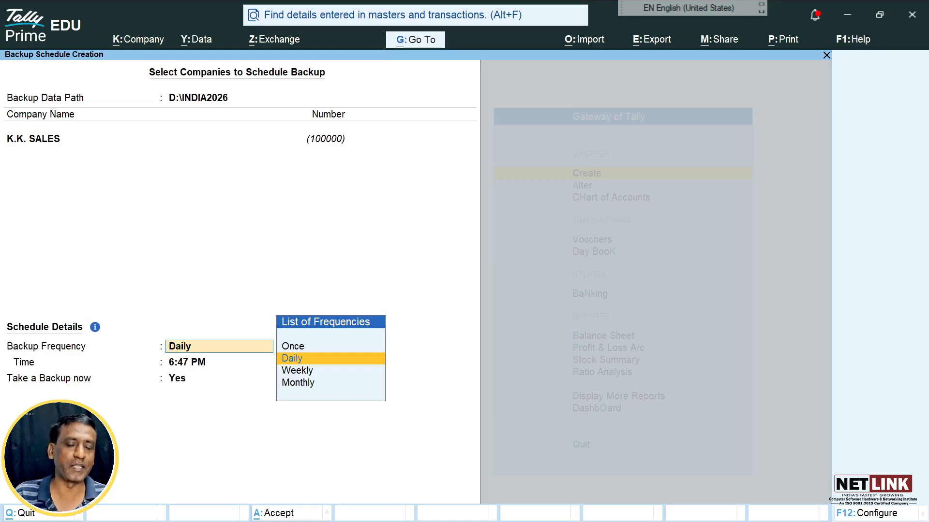
key("Up")
key("Down")
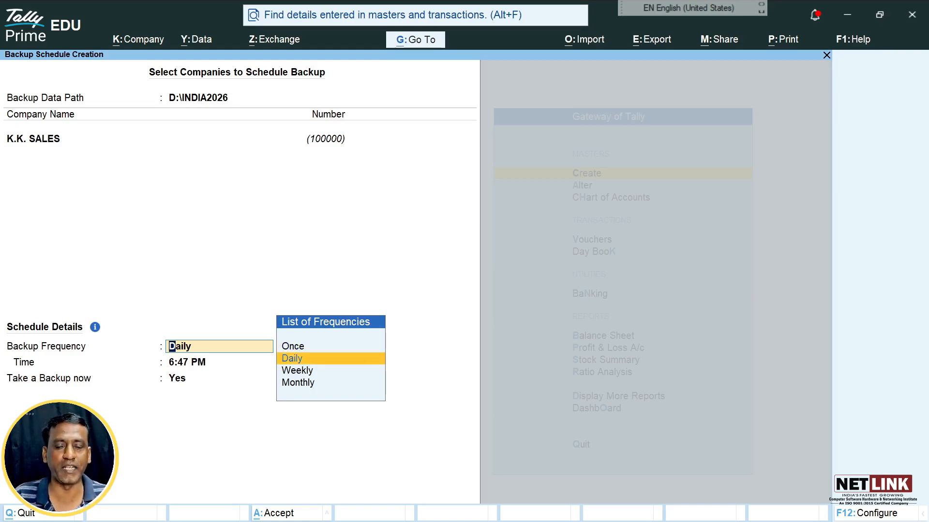
key("Return")
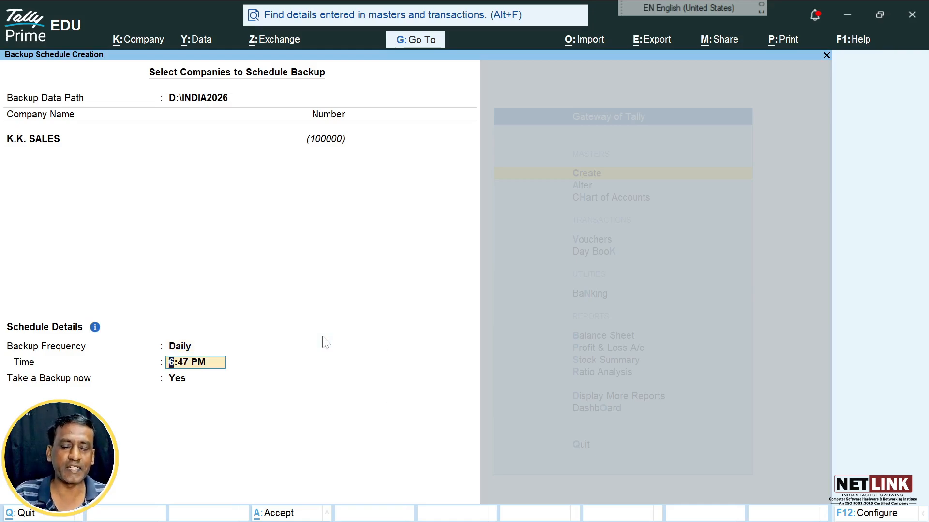
Set the daily backup time to 8:00 PM, keep the immediate backup as Yes, and save the schedule
type("8")
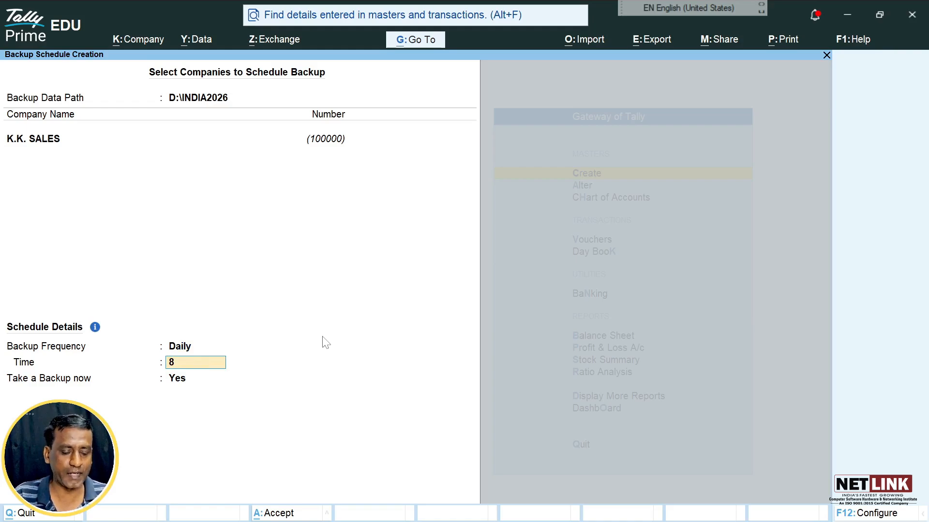
type(":00 PM")
key("Return")
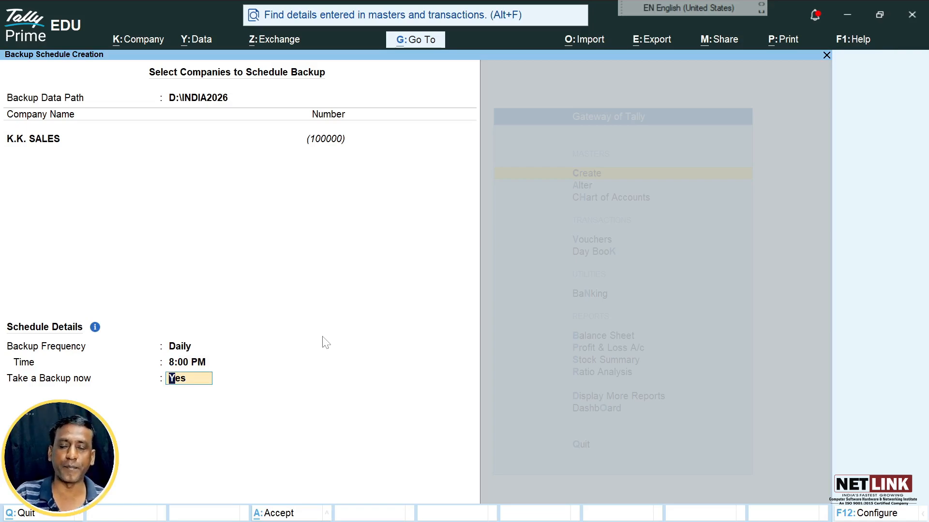
key("Return")
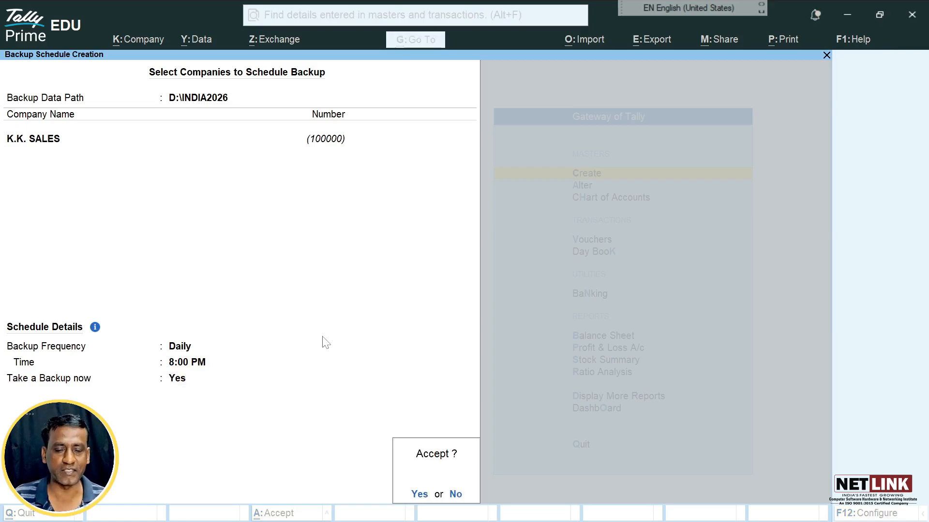
key("Return")
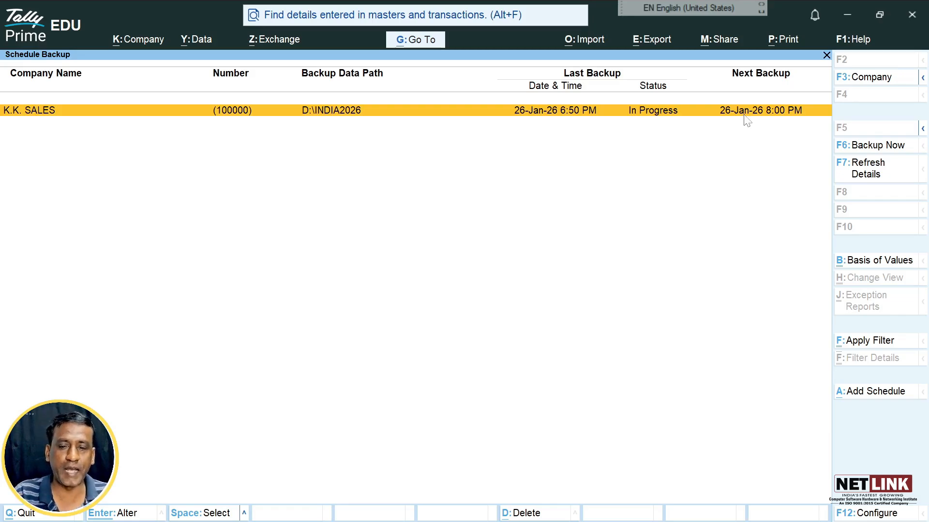
Reopen the scheduled backups list from the Gateway of Tally and start an immediate background backup of K.K. SALES
key("Escape")
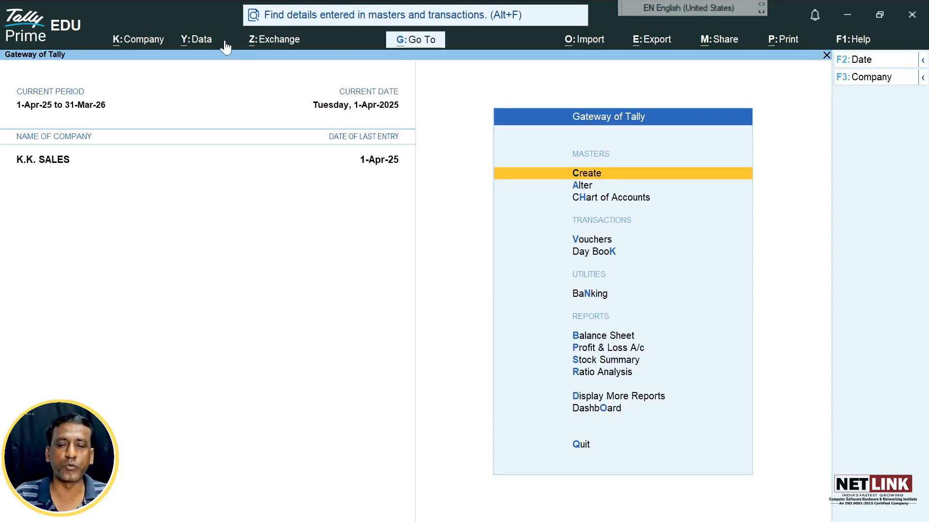
left_click(206, 39)
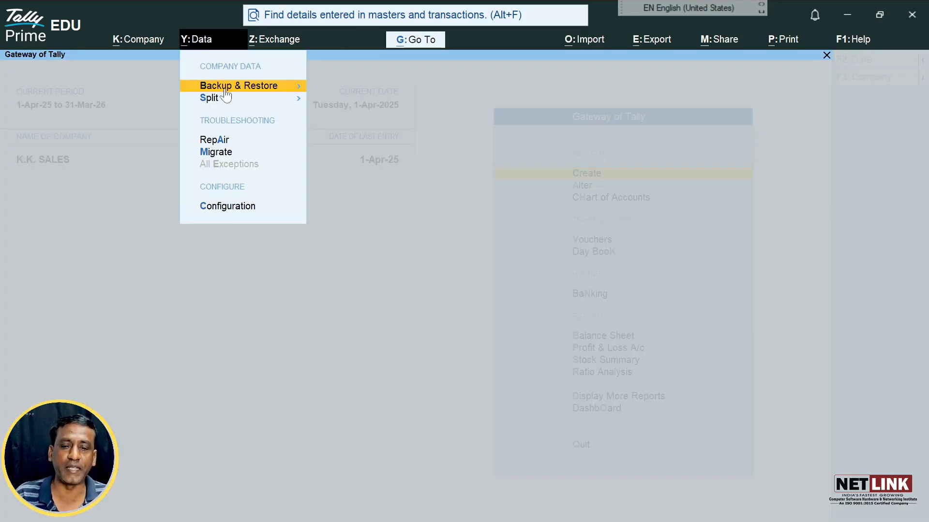
left_click(225, 91)
key("Down")
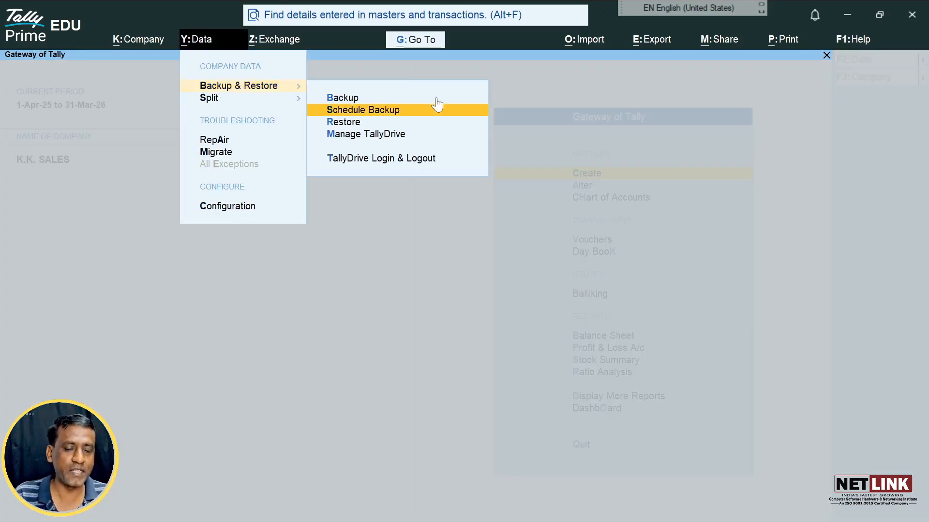
key("Return")
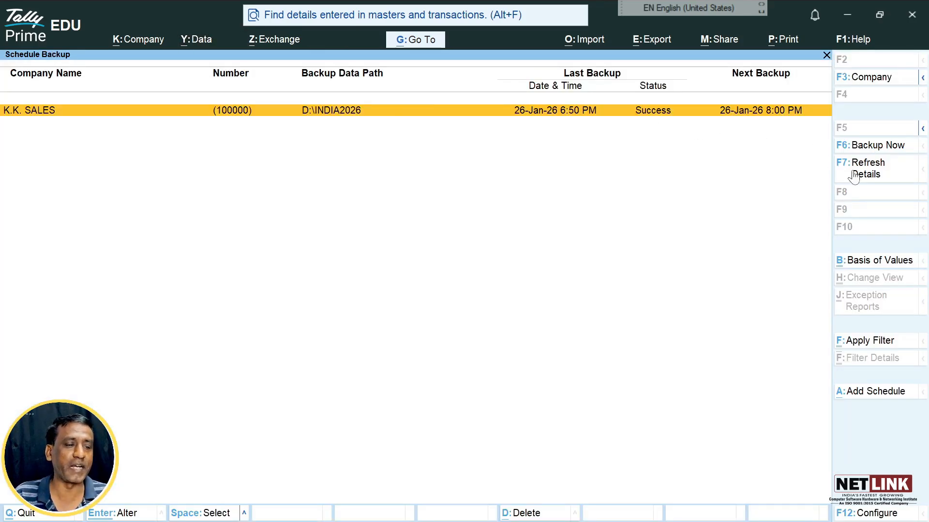
left_click(881, 145)
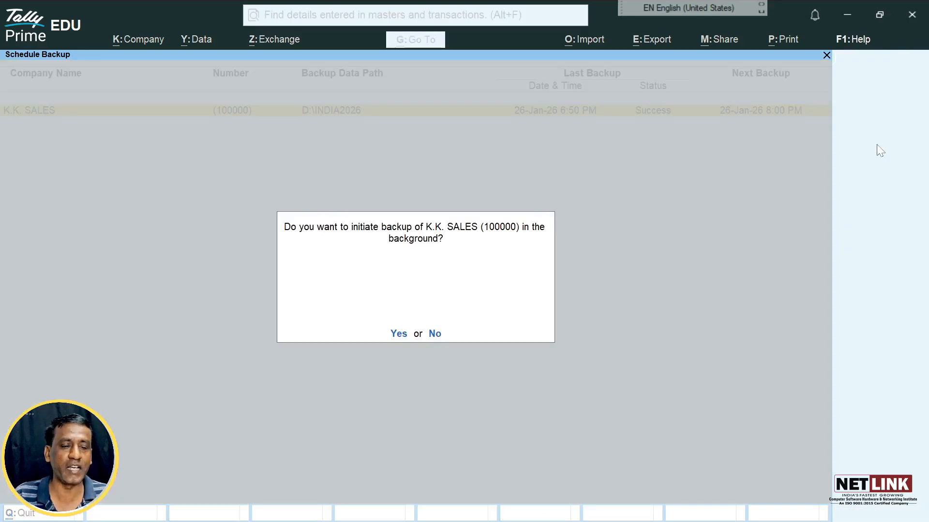
left_click(400, 336)
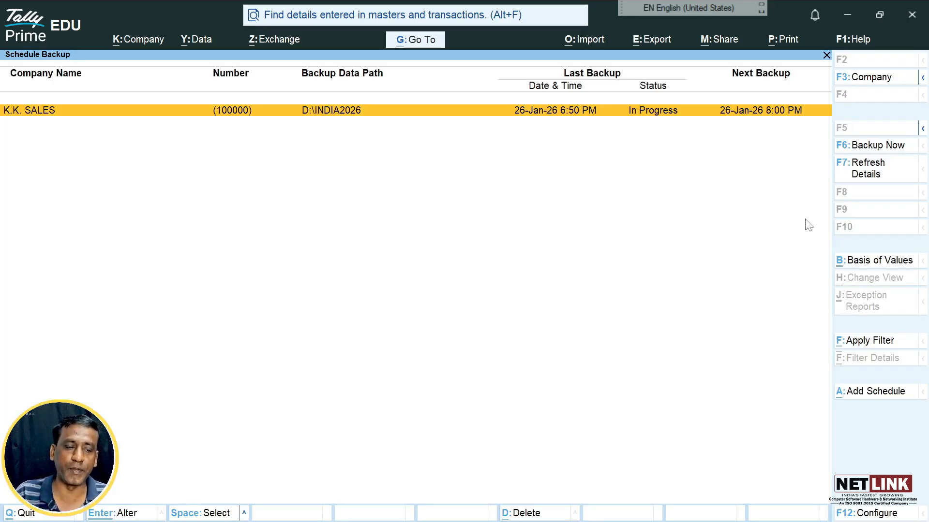
Try to add another backup schedule with TallyDrive cloud storage as the backup location
left_click(855, 394)
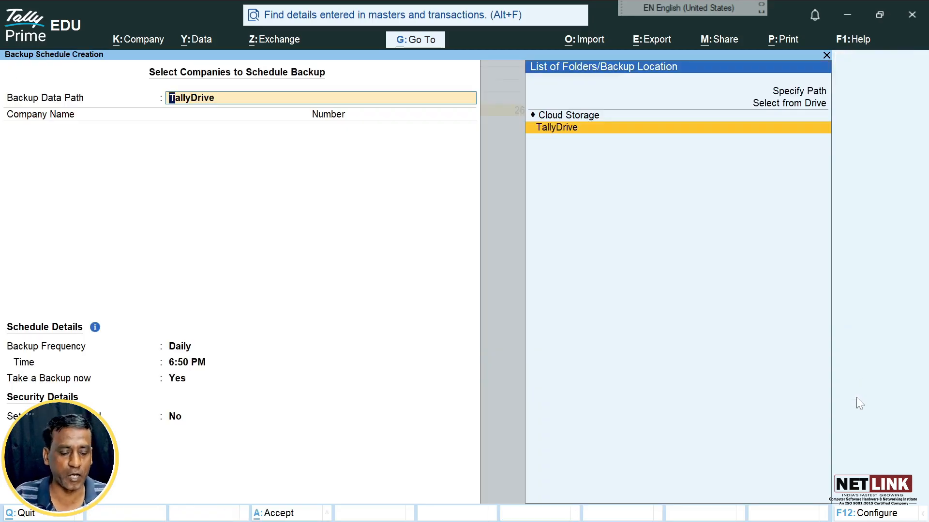
key("Up")
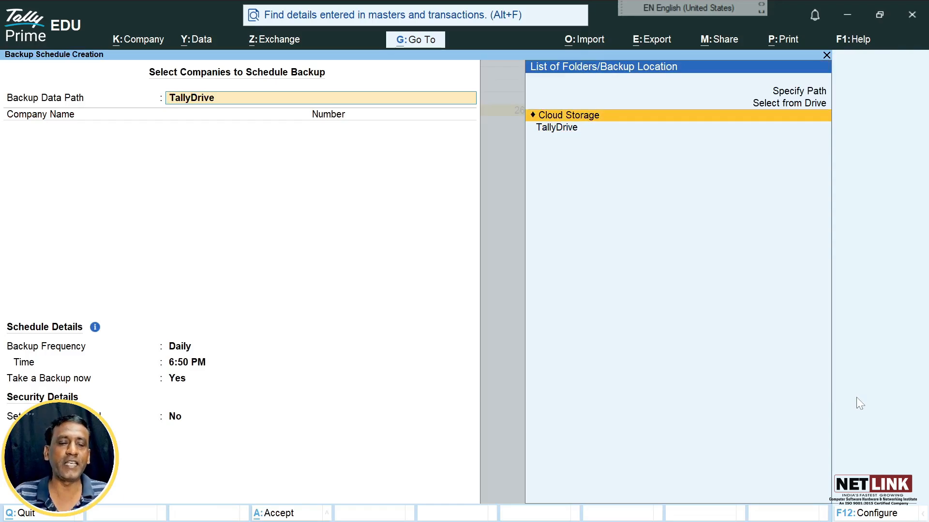
key("Down")
key("Return")
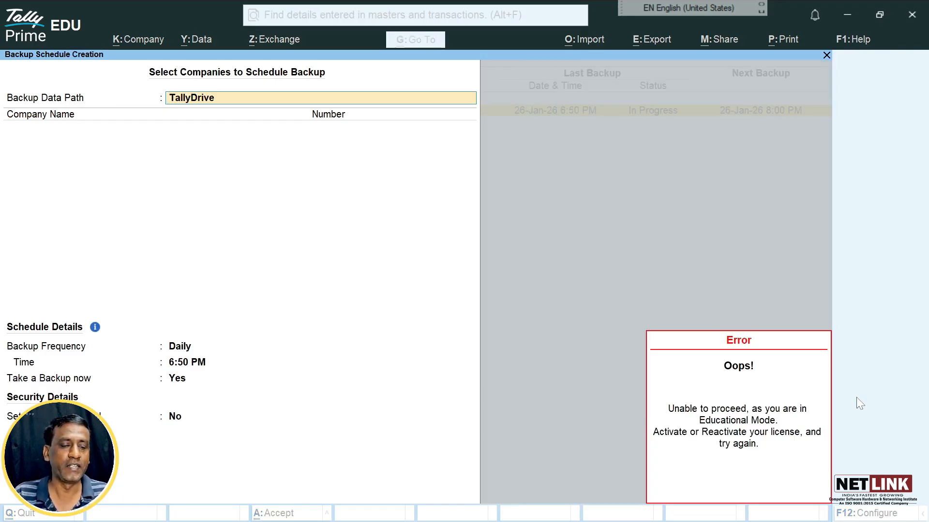
key("Escape")
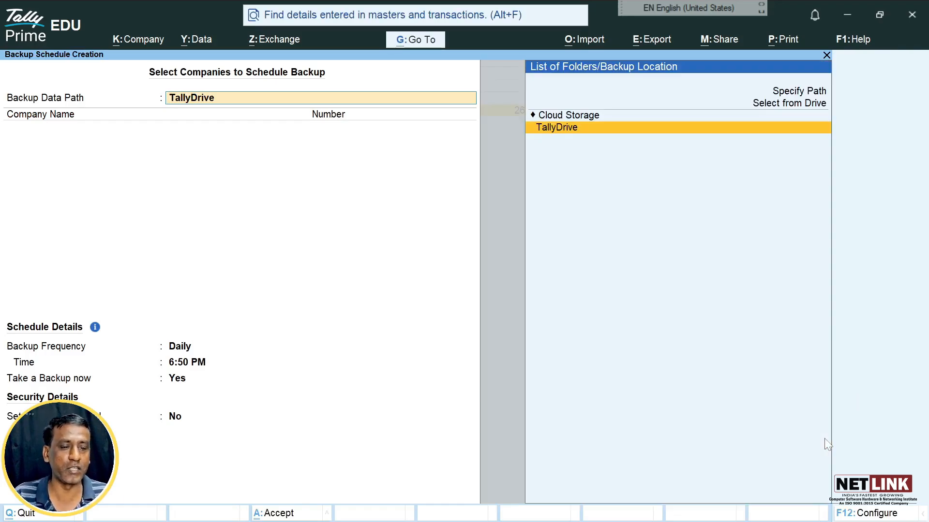
key("Up")
key("Escape")
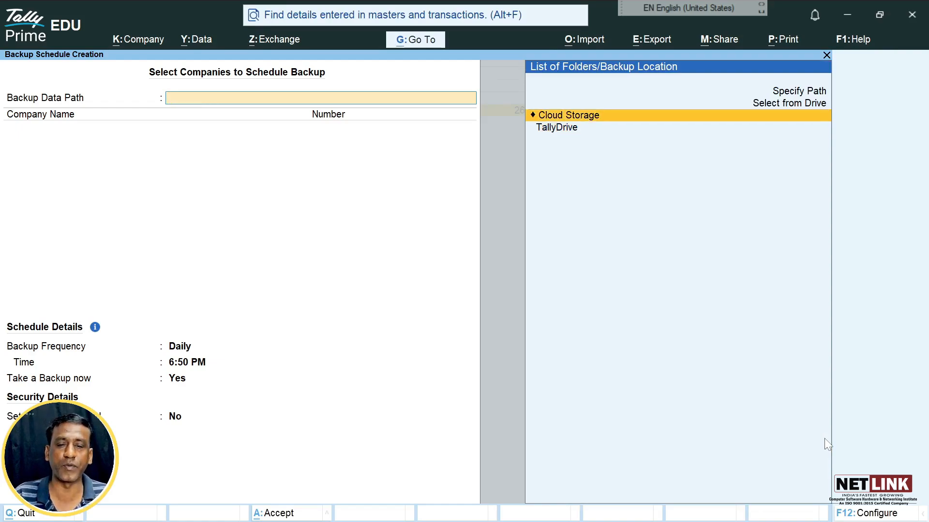
key("Down")
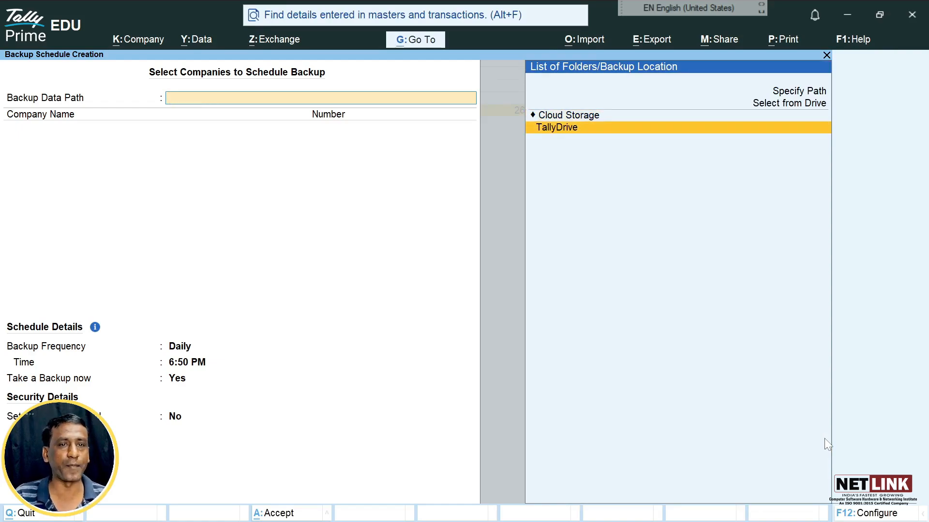